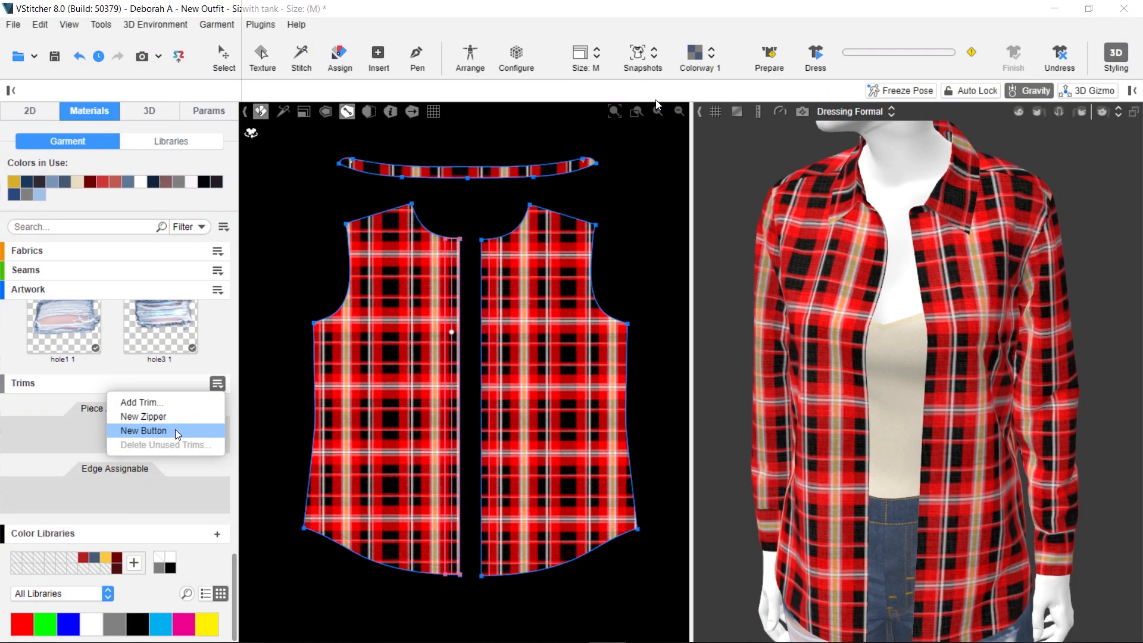
Add a New Button trim from Libraries > Buttons, returning to the Garment materials
{"action": "left_click", "coordinate": [177, 434]}
{"action": "left_click", "coordinate": [165, 142]}
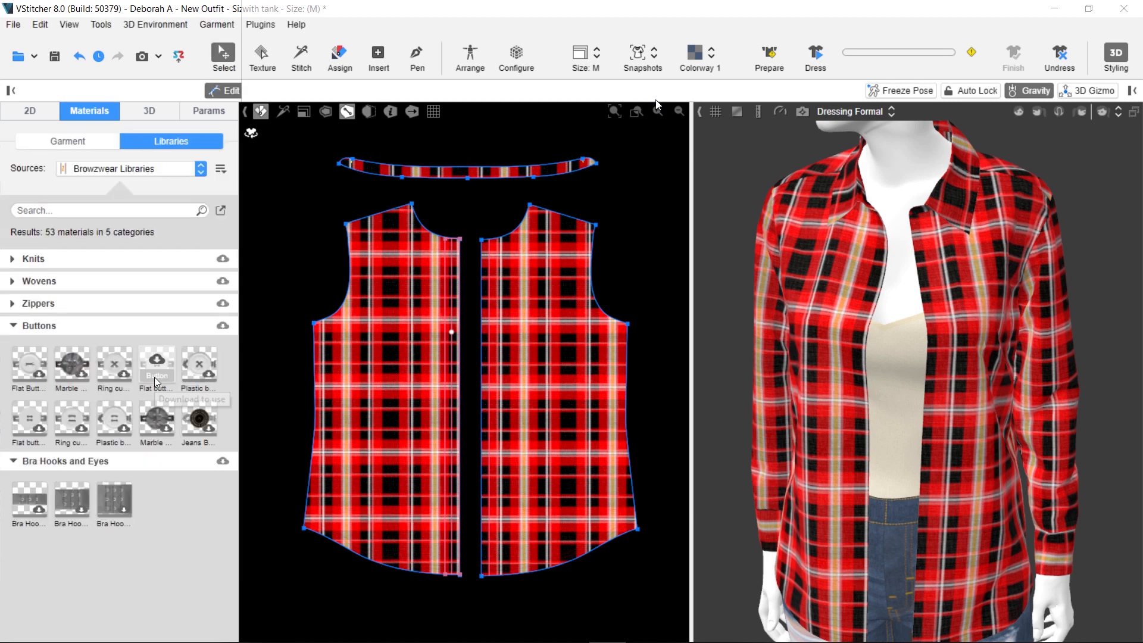
{"action": "left_click", "coordinate": [68, 142]}
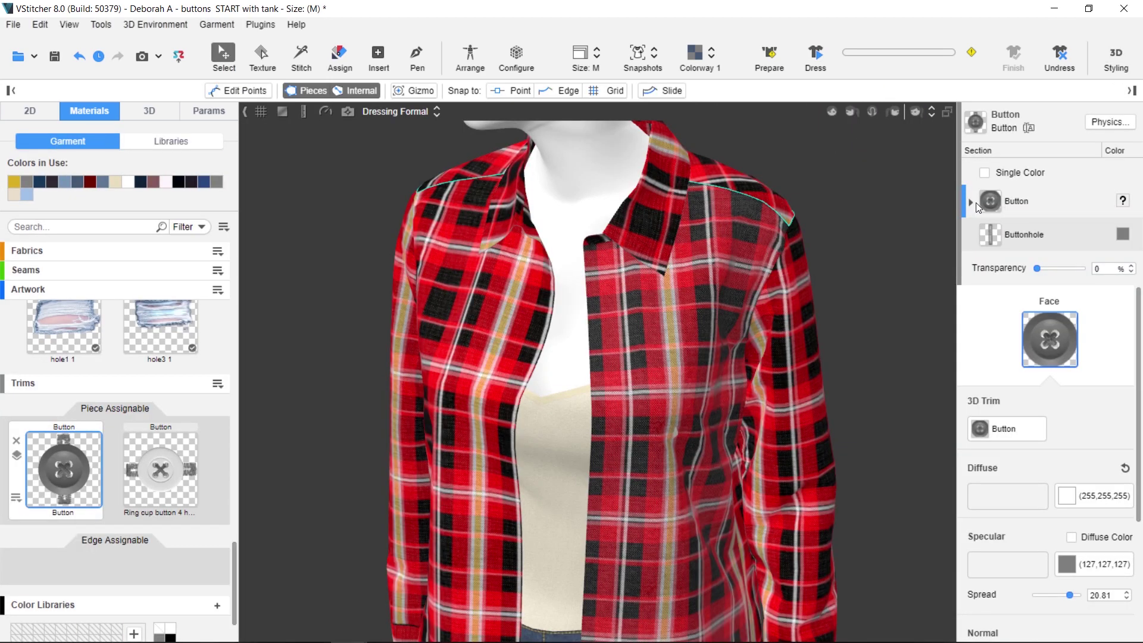
Colour the button body, both threads and the buttonhole the same dark red
{"action": "left_click", "coordinate": [996, 232]}
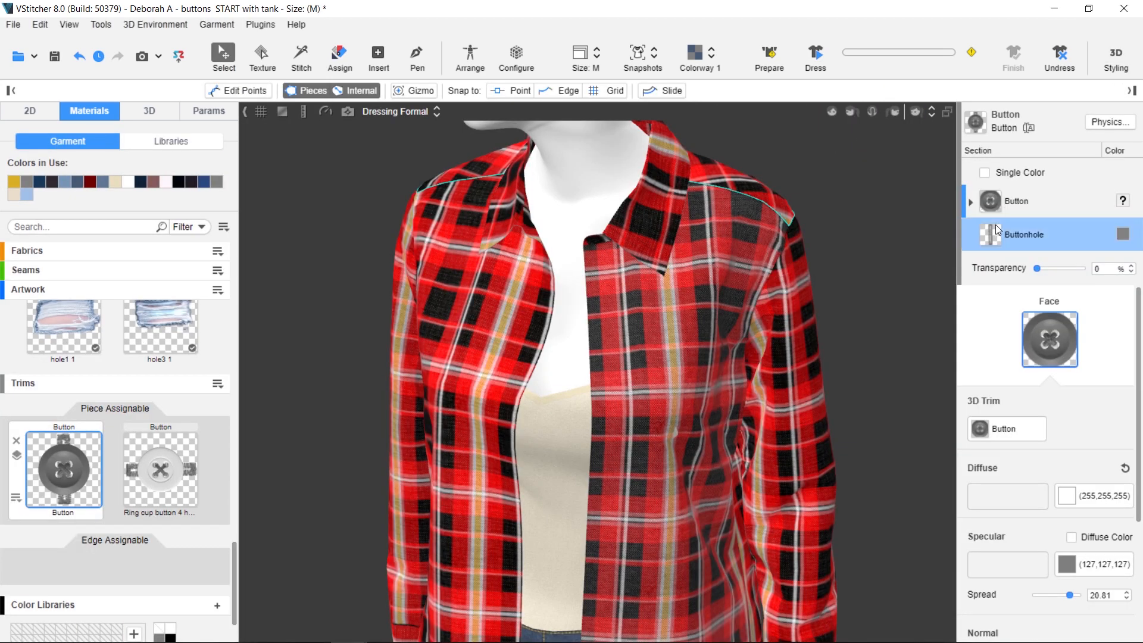
{"action": "left_click", "coordinate": [1000, 232]}
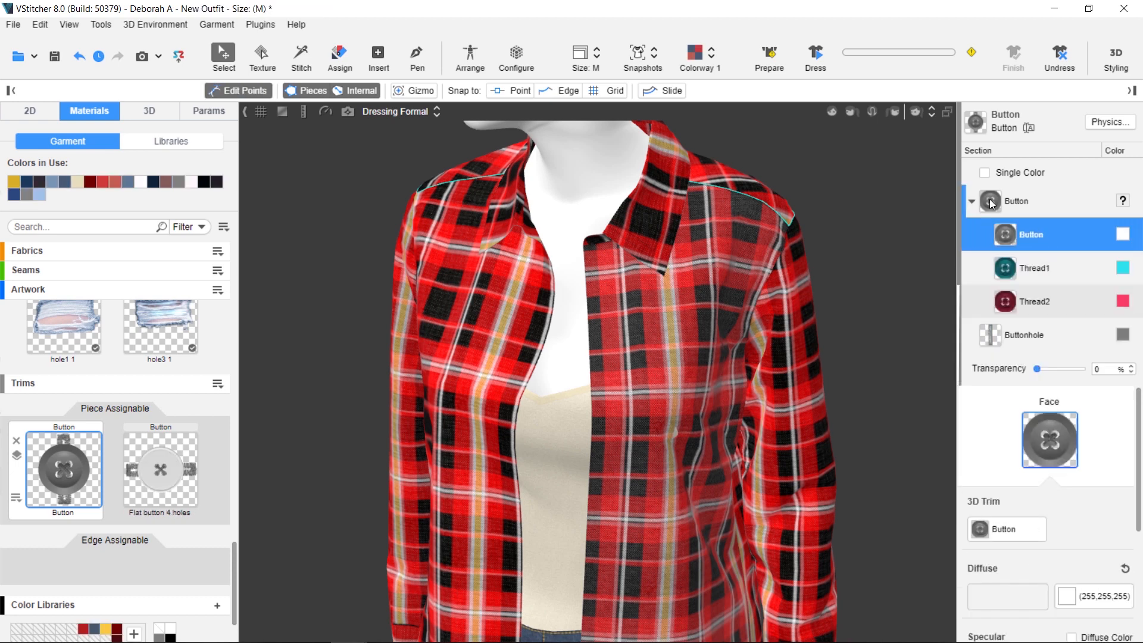
{"action": "left_click", "coordinate": [1123, 233]}
{"action": "left_click", "coordinate": [1079, 265]}
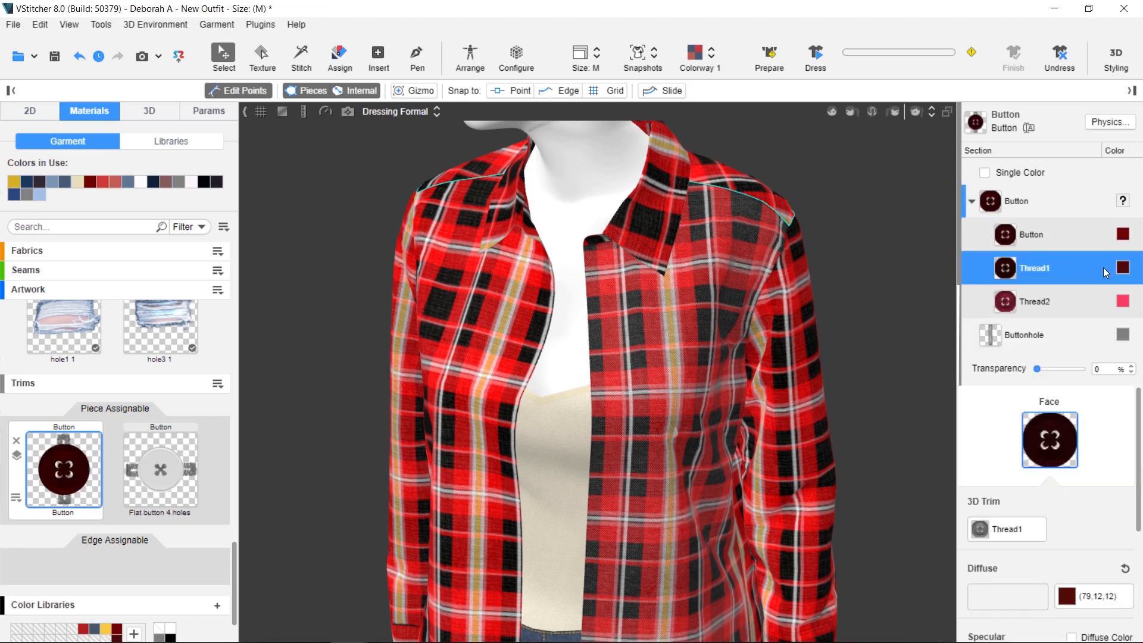
{"action": "left_click", "coordinate": [1123, 267]}
{"action": "left_click", "coordinate": [1123, 334]}
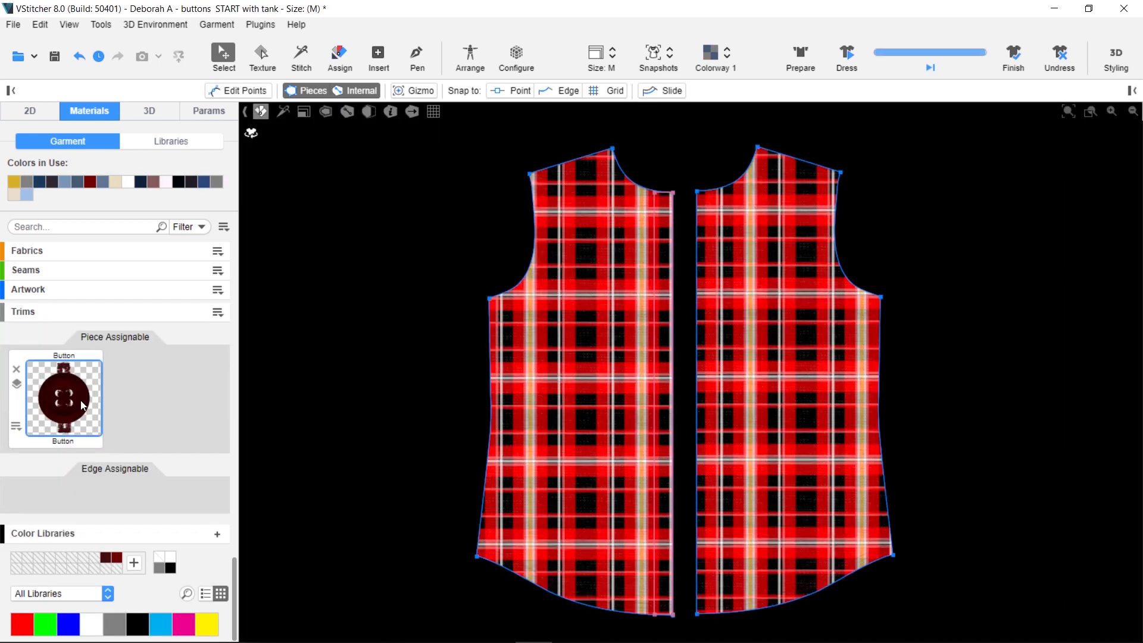
Drop the dark red button onto the front piece near the neckline of the opening
{"action": "left_click_drag", "start_coordinate": [83, 403], "coordinate": [719, 219]}
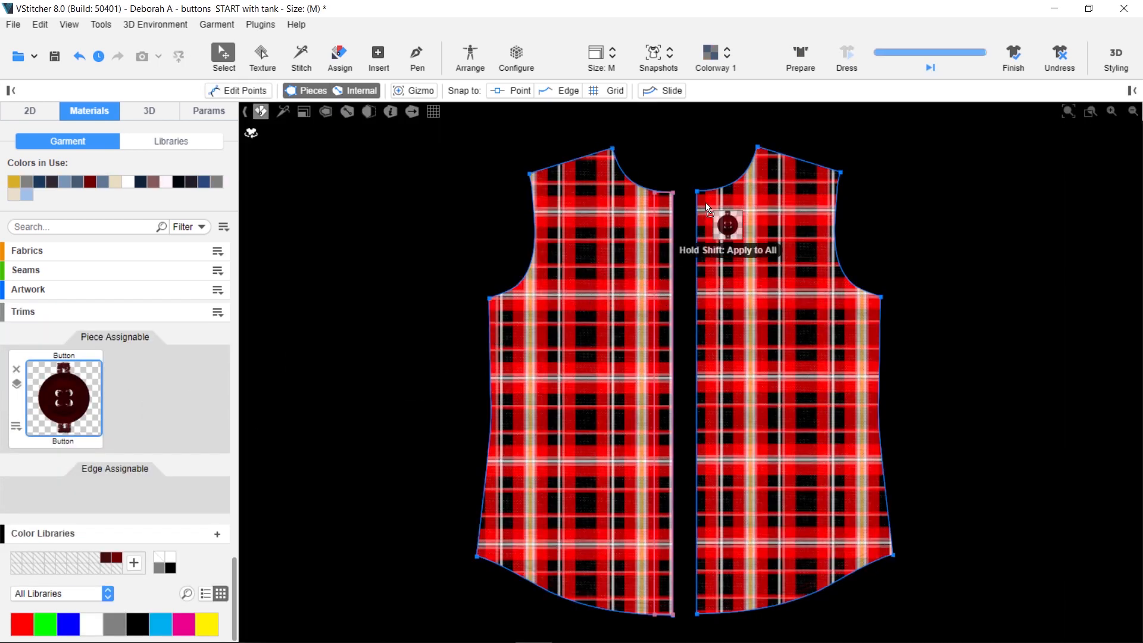
{"action": "left_click", "coordinate": [661, 203]}
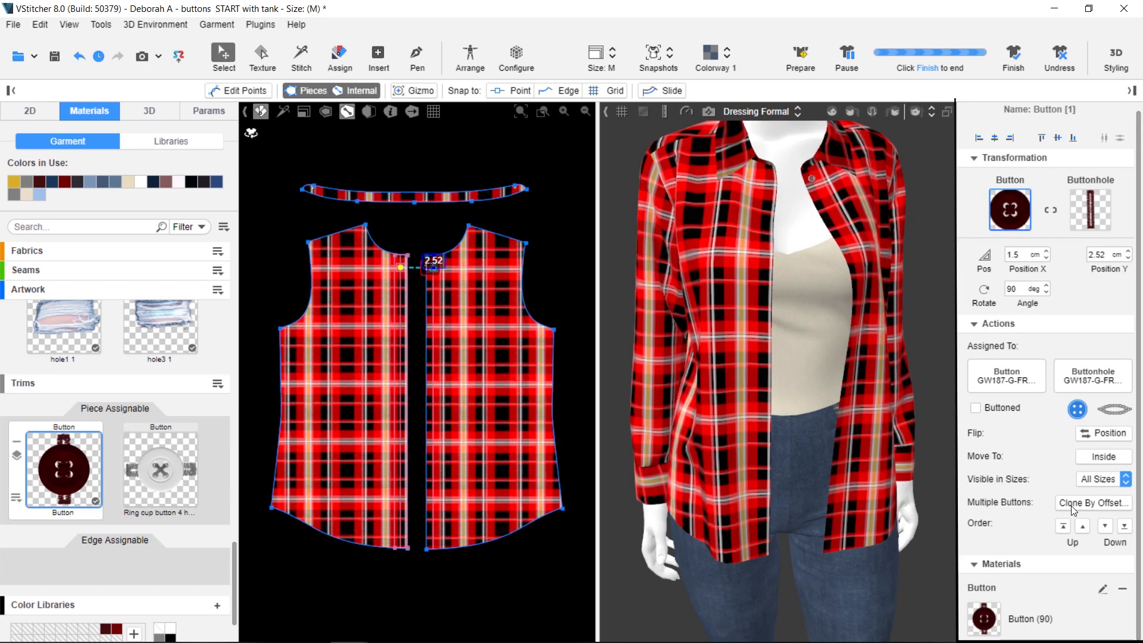
{"action": "left_click", "coordinate": [1071, 506]}
Clone the button by offset with Y spacing 7.4 and 6 copies down the front
{"action": "left_click", "coordinate": [1098, 550]}
{"action": "type", "text": "6"}
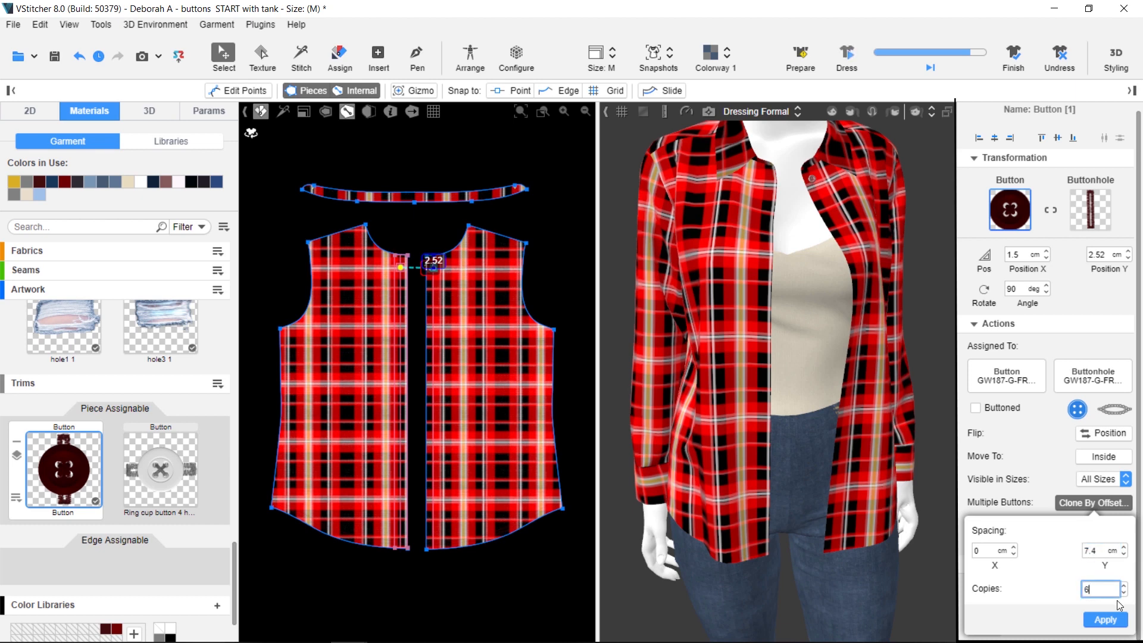
{"action": "left_click", "coordinate": [1105, 621]}
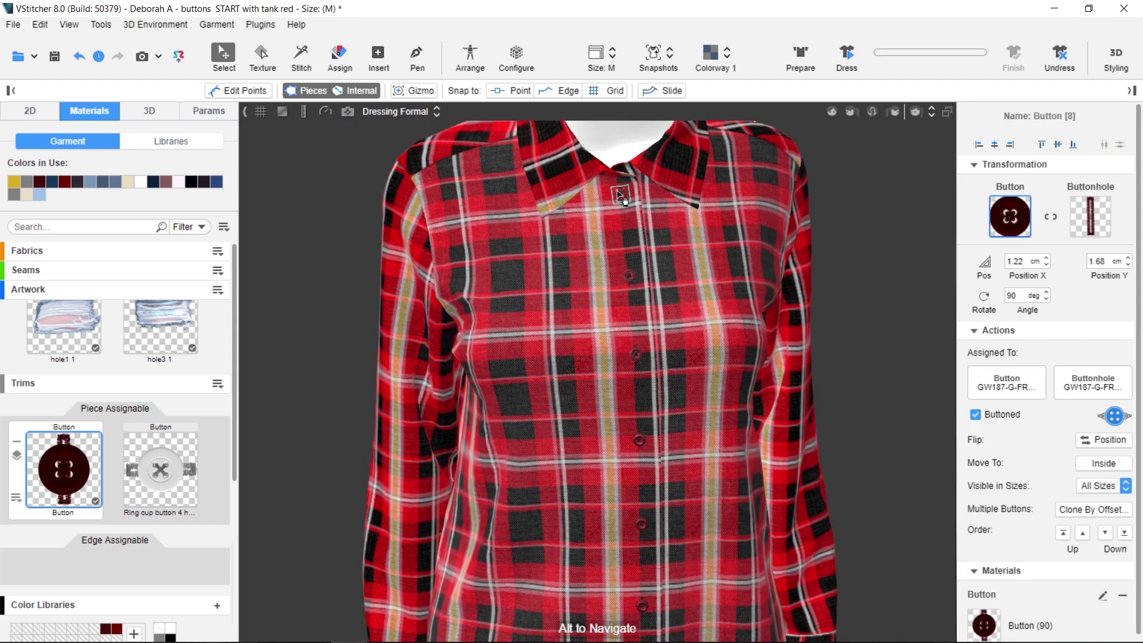
Select the top buttons in 3D and uncheck Buttoned to leave them unfastened
{"action": "left_click", "coordinate": [621, 196]}
{"action": "left_click", "coordinate": [637, 357], "text": "shift"}
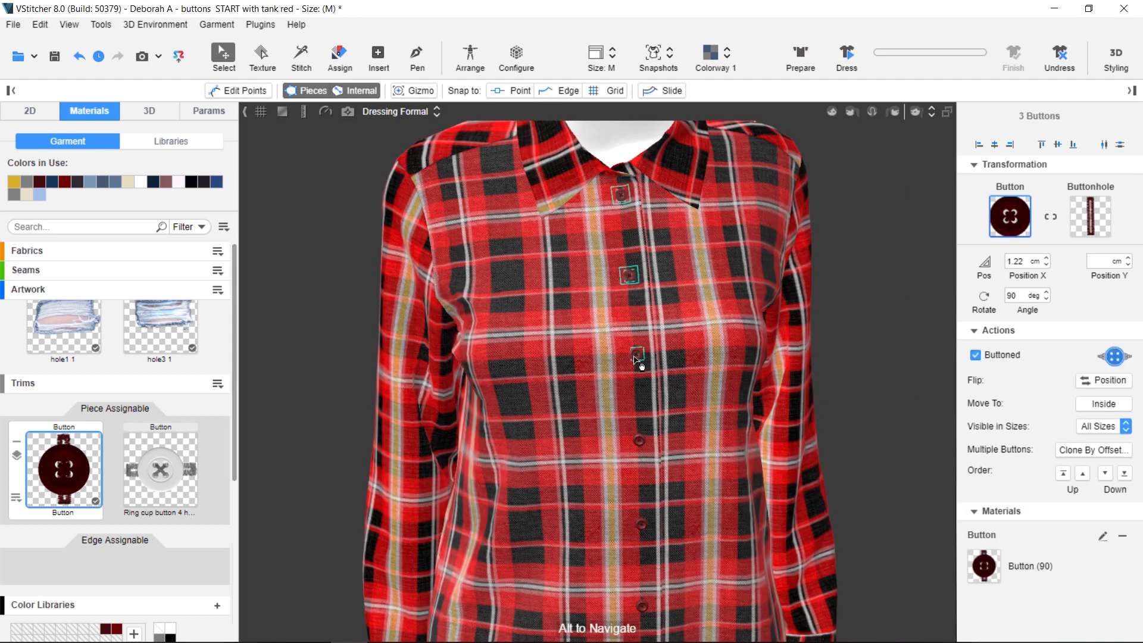
{"action": "left_click", "coordinate": [975, 354]}
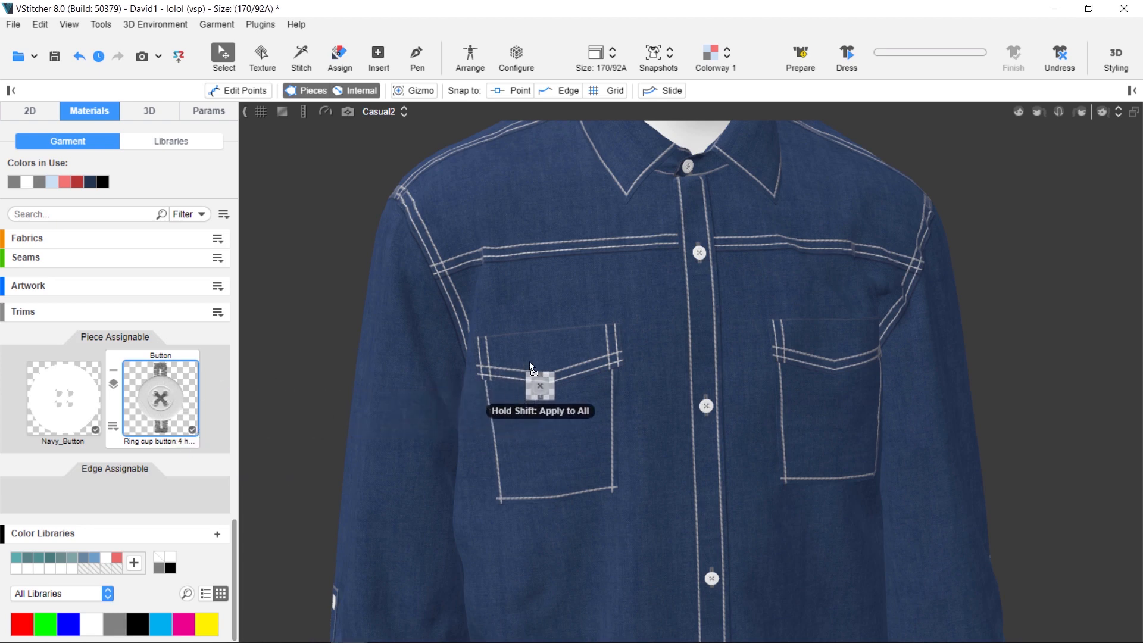
Place a ring cup button on the left chest pocket flap, then another on the right
{"action": "left_click_drag", "start_coordinate": [172, 393], "coordinate": [547, 355]}
{"action": "left_click", "coordinate": [549, 350]}
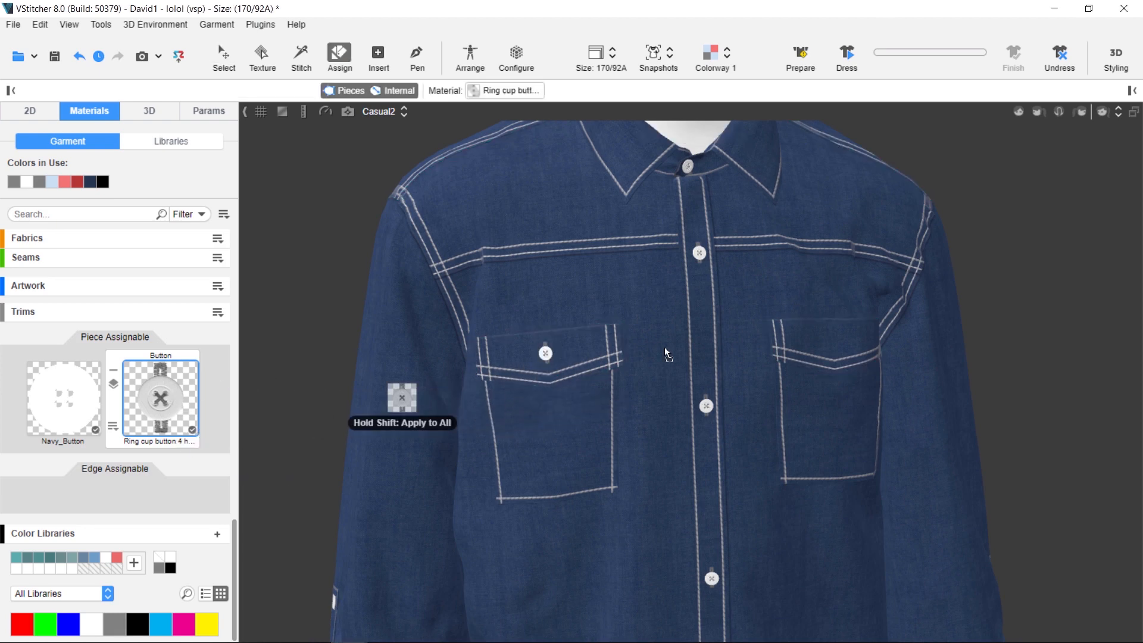
{"action": "left_click", "coordinate": [837, 343]}
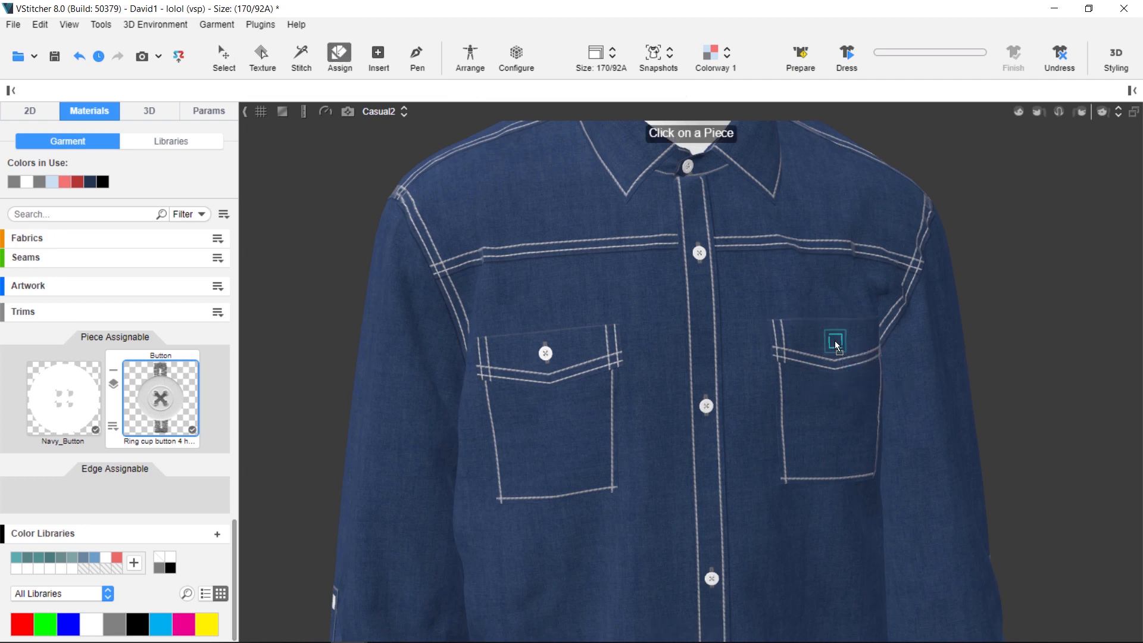
{"action": "left_click", "coordinate": [841, 335]}
{"action": "key", "text": "Escape"}
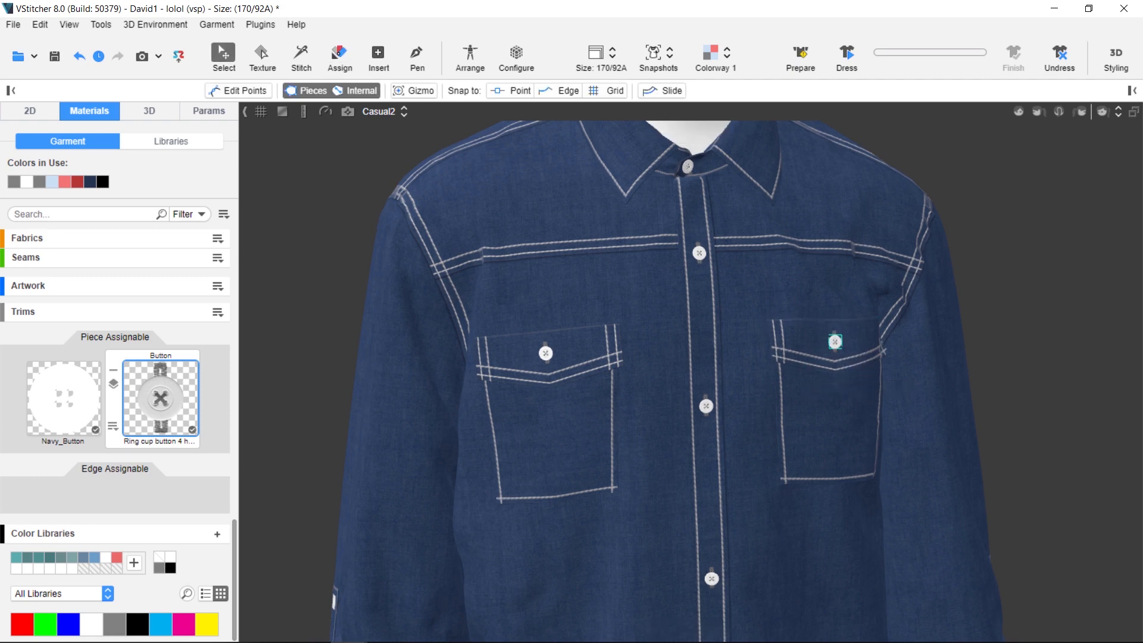